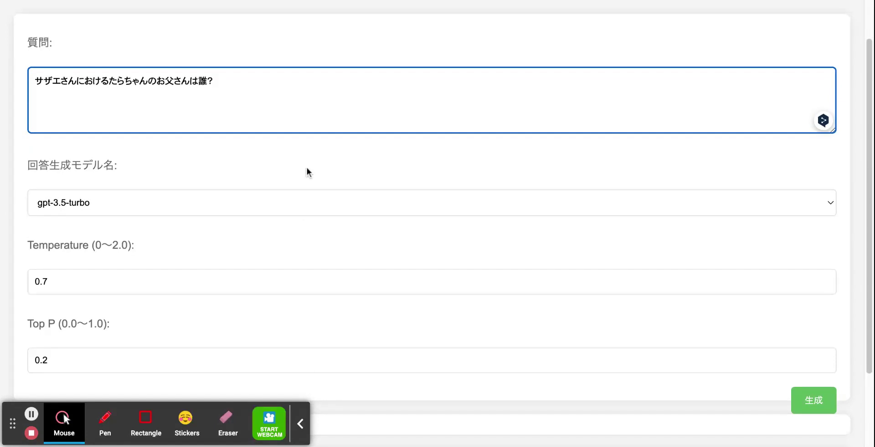
Step: Generate an answer to "サザエさんにおけるたらちゃんのお父さんは誰?" using gpt-3.5-turbo with Temperature 0.7 and Top P 0.2
key(Return)
click(127, 108)
scroll(160, 107, down, 1)
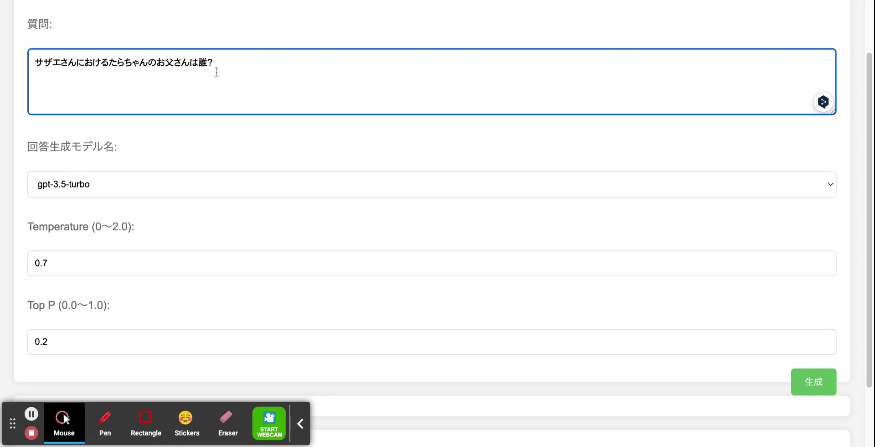
scroll(167, 116, down, 2)
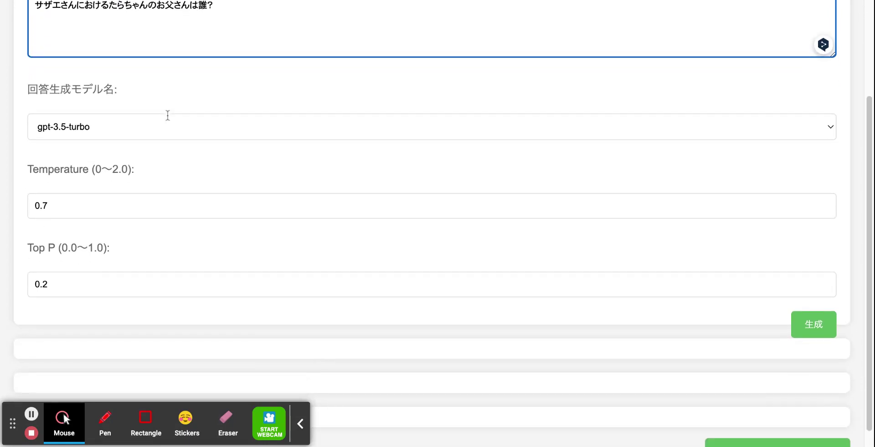
scroll(105, 121, down, 1)
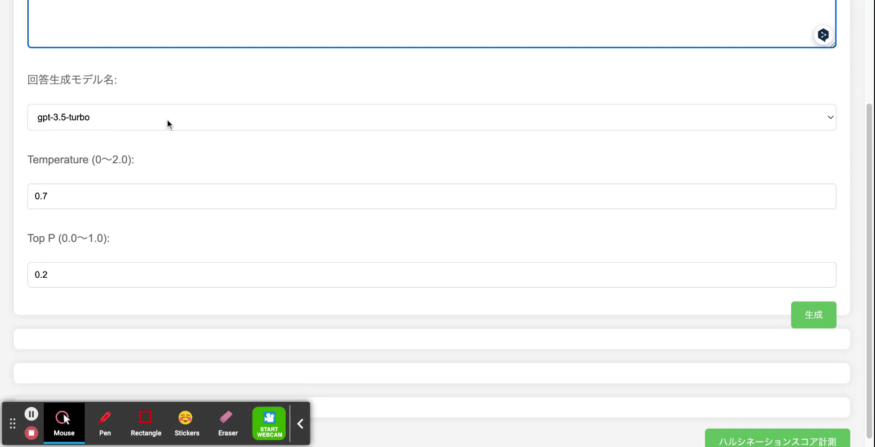
scroll(167, 119, down, 1)
click(802, 314)
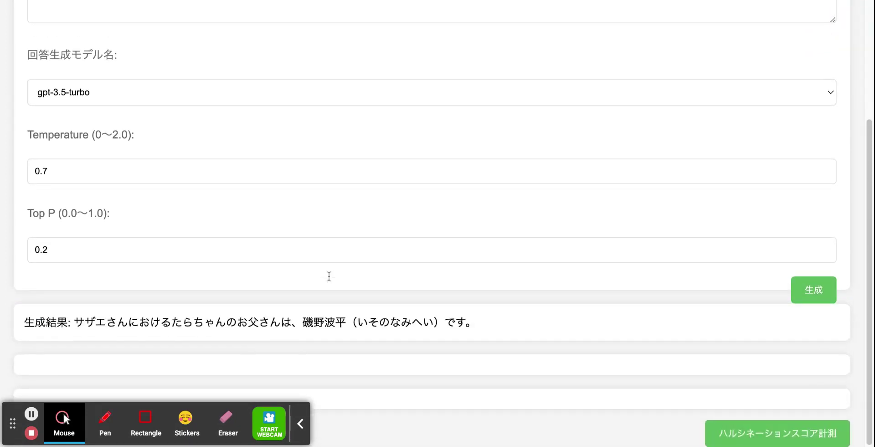
Step: Examine the generated answer, the app's title and the generation settings
drag(75, 322, 483, 333)
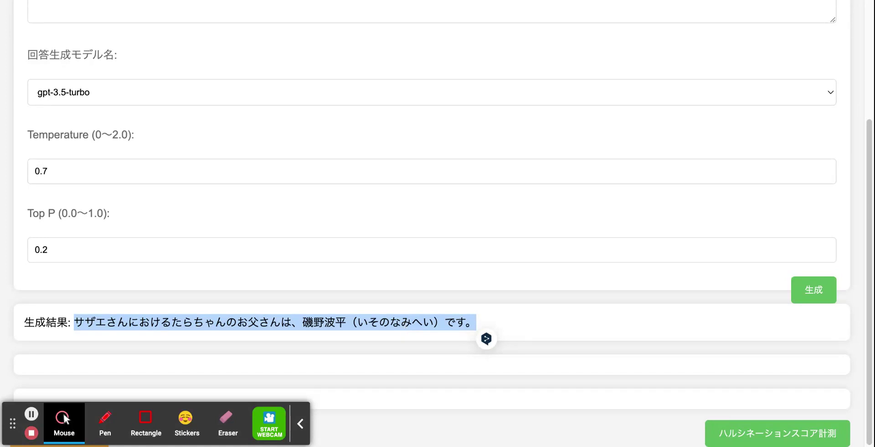
click(407, 242)
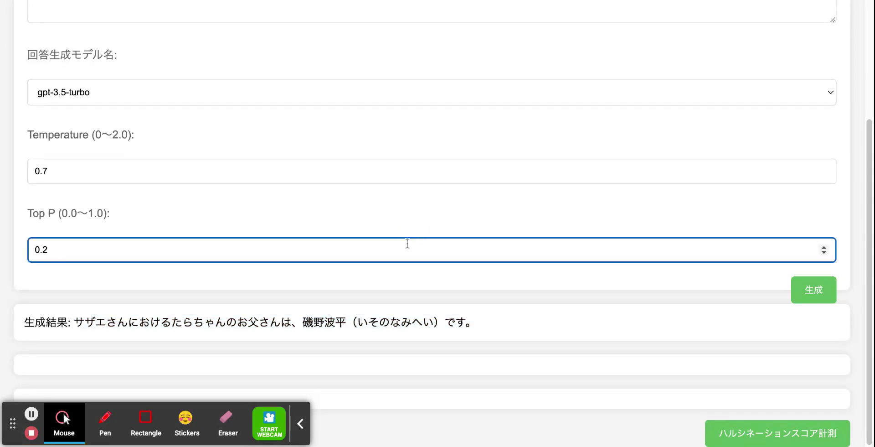
scroll(407, 242, up, 4)
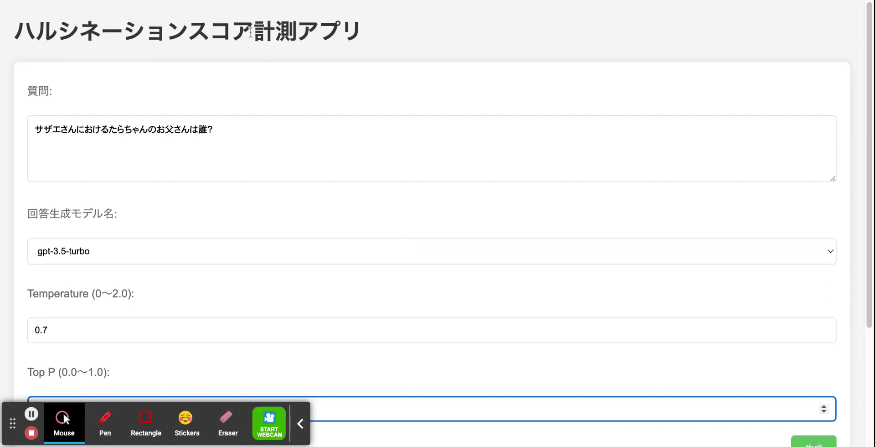
drag(250, 32, 15, 33)
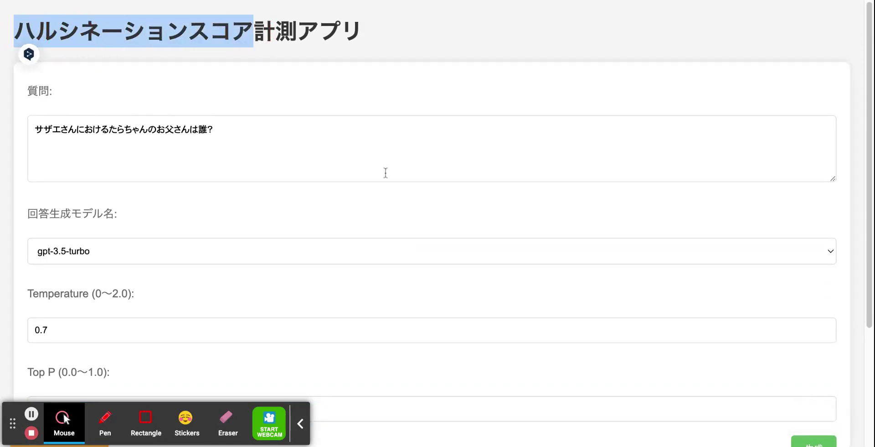
scroll(386, 172, down, 2)
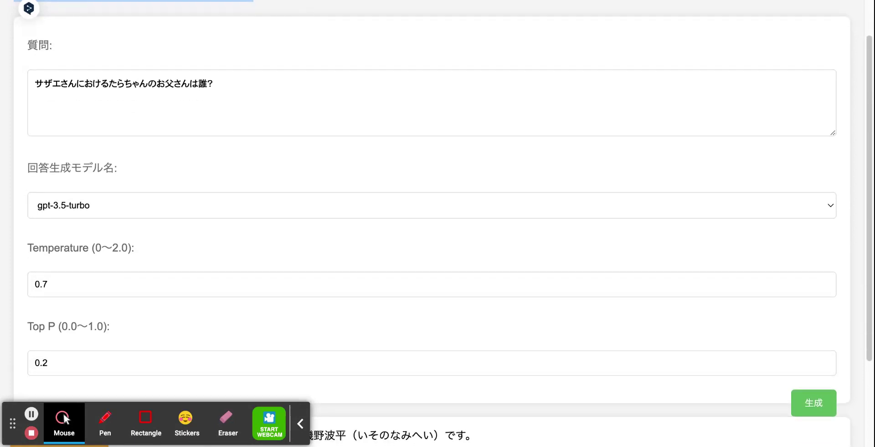
scroll(385, 208, down, 3)
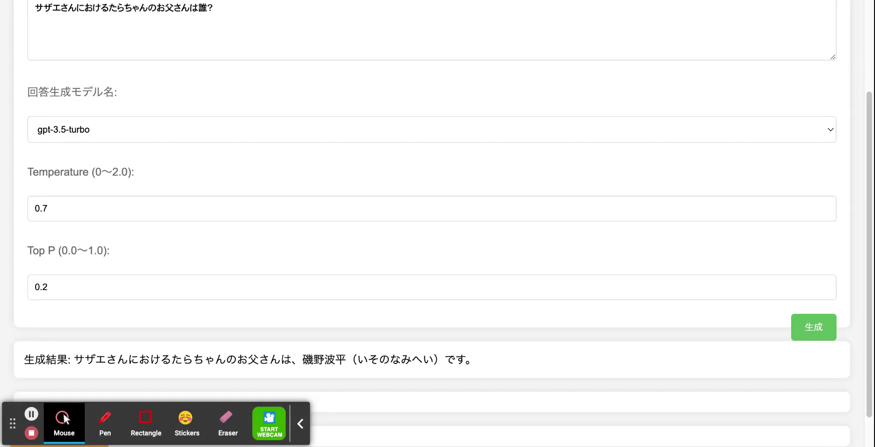
scroll(188, 135, down, 2)
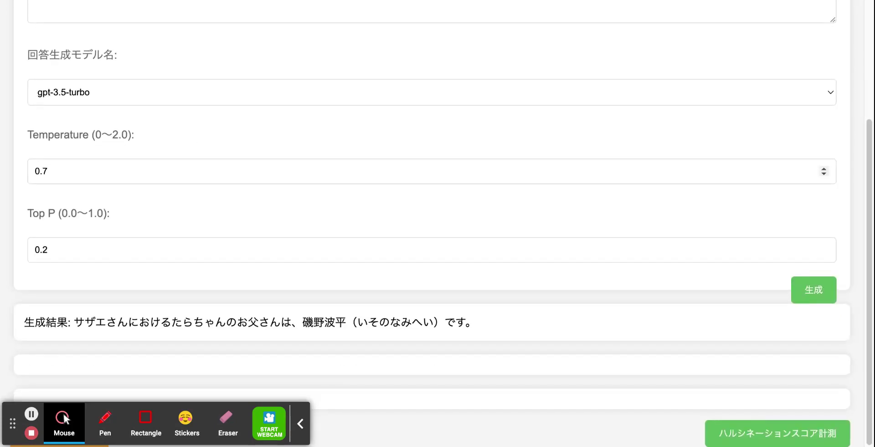
Step: Compare the generated answer with the wording of the question
drag(507, 319, 74, 324)
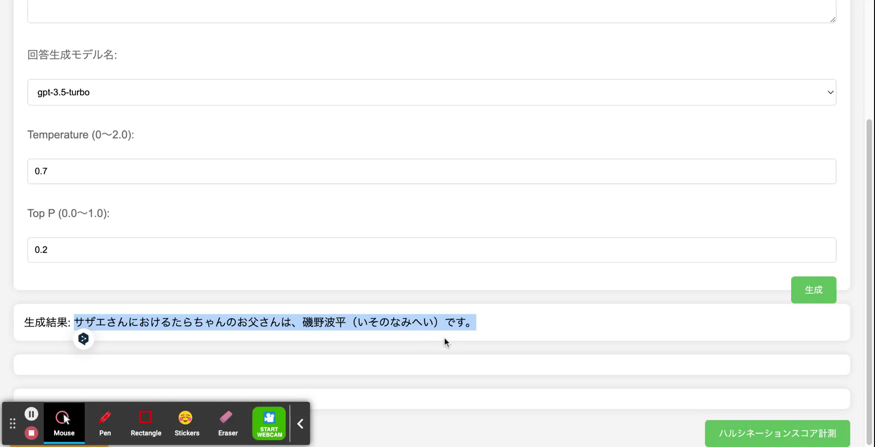
scroll(444, 337, up, 4)
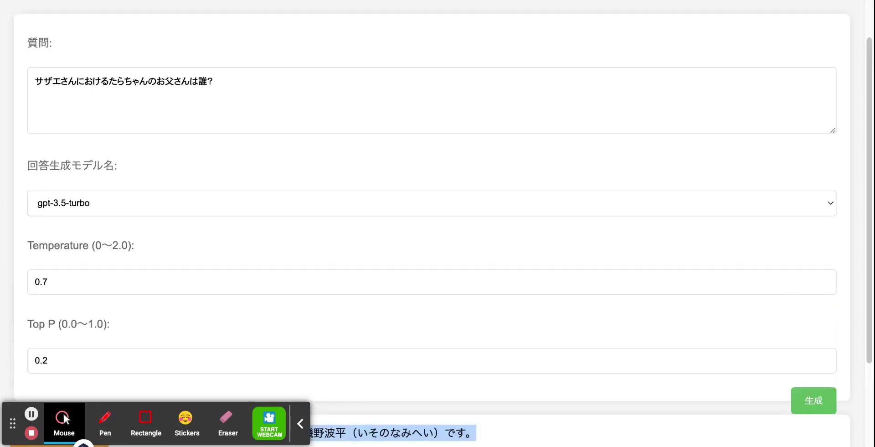
scroll(234, 166, down, 1)
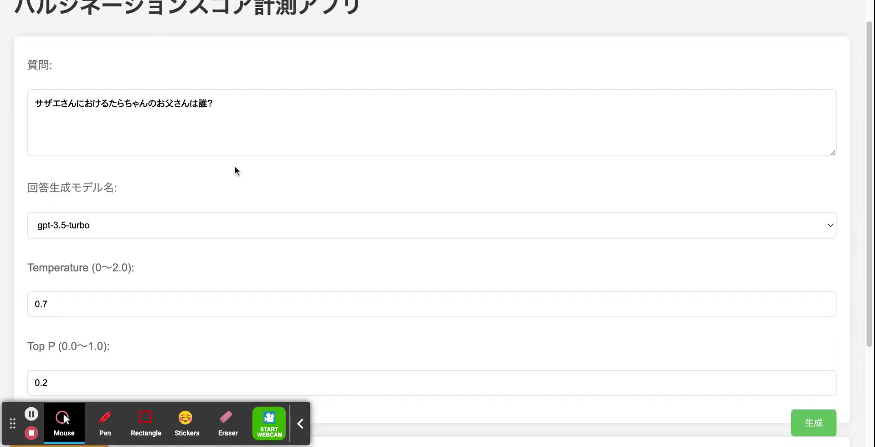
scroll(213, 149, down, 1)
click(203, 97)
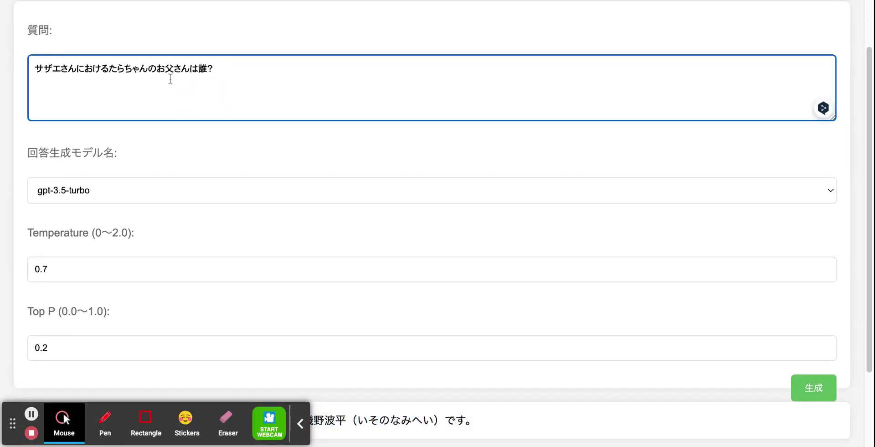
scroll(280, 143, down, 1)
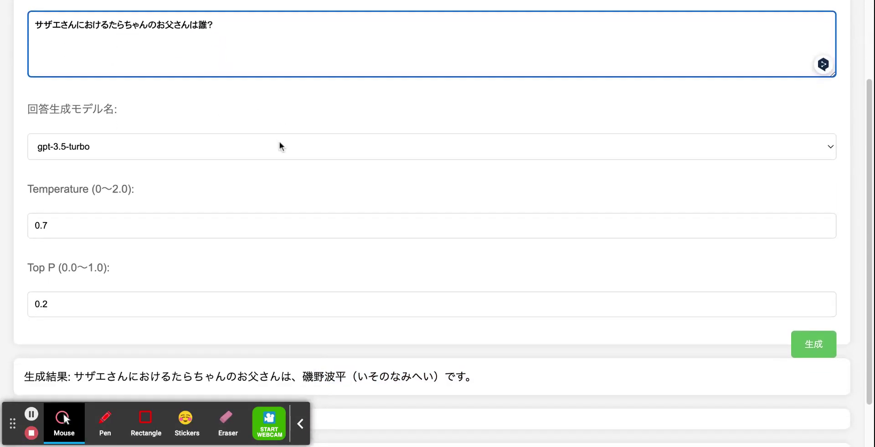
scroll(638, 331, down, 2)
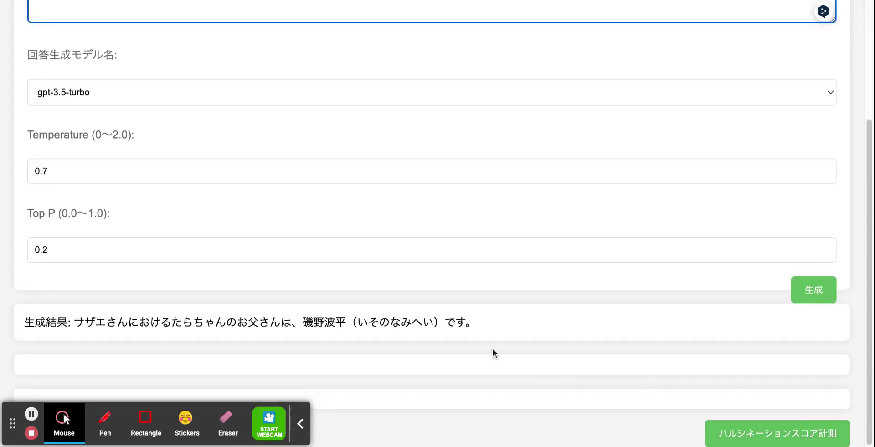
Step: Measure the hallucination score of the generated answer
click(480, 322)
drag(479, 321, 75, 325)
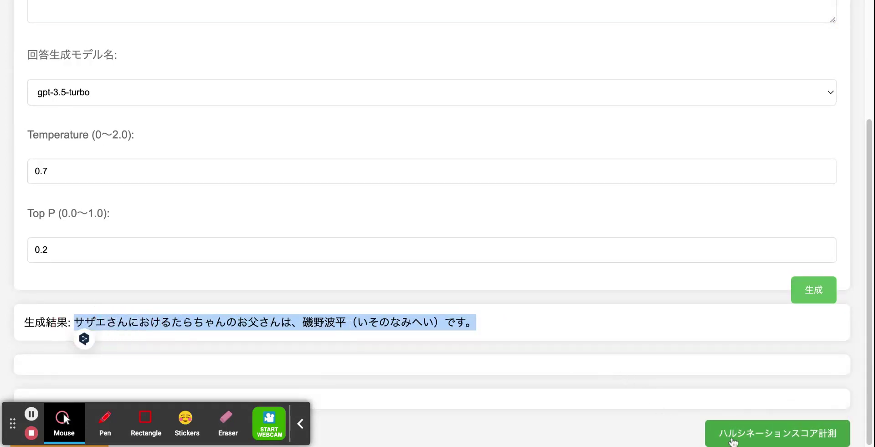
click(732, 440)
scroll(733, 440, down, 2)
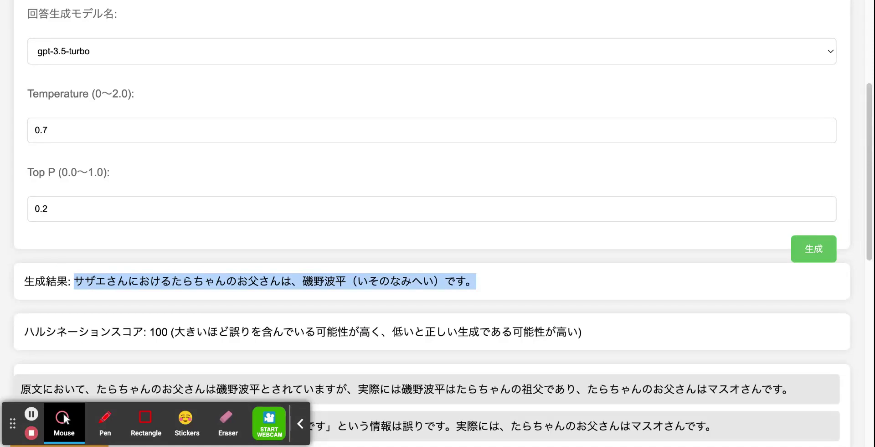
scroll(437, 223, down, 2)
scroll(266, 220, down, 2)
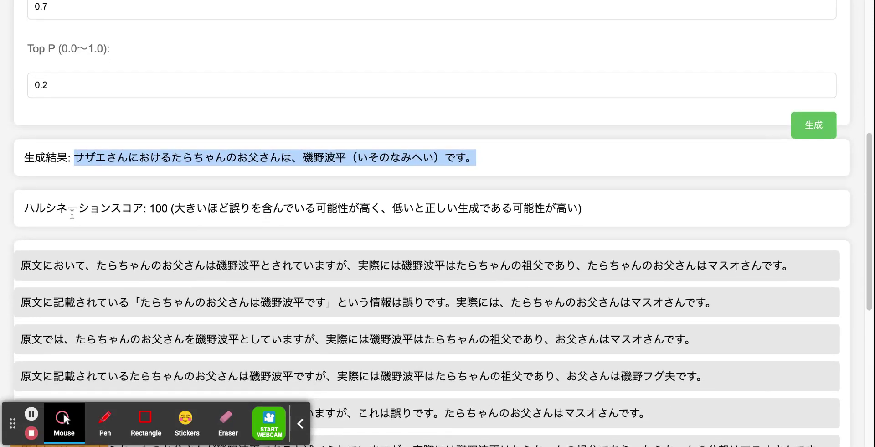
Step: Examine the hallucination score and the note explaining what high and low scores mean
drag(156, 209, 167, 209)
double_click(165, 209)
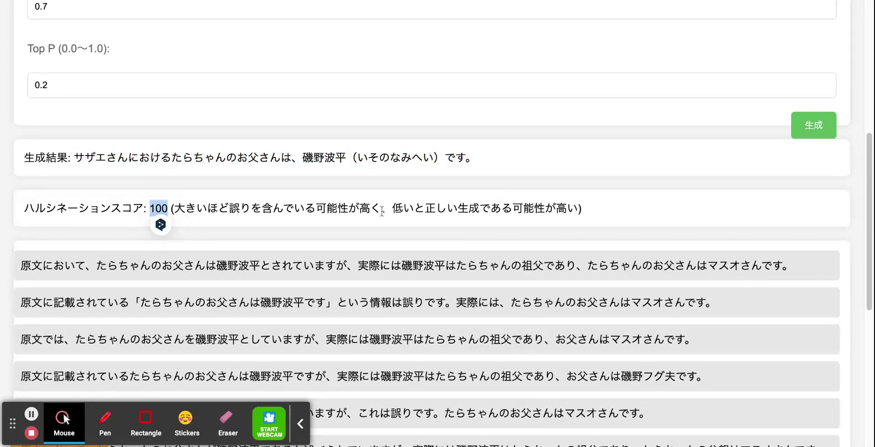
drag(381, 210, 174, 208)
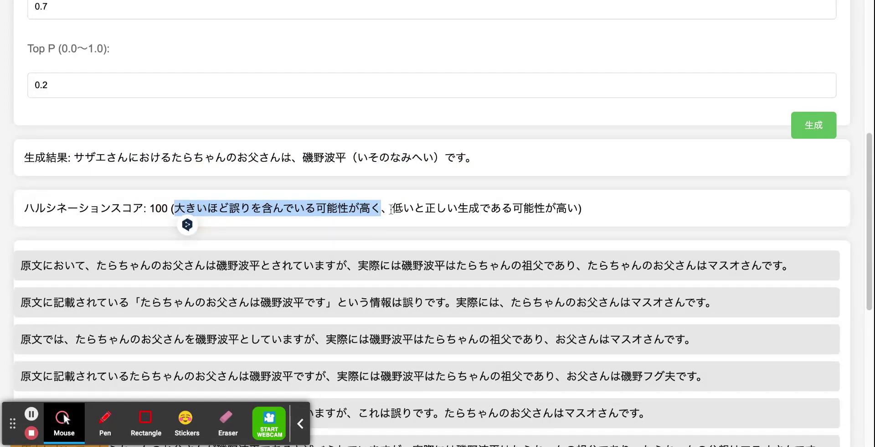
drag(392, 209, 577, 211)
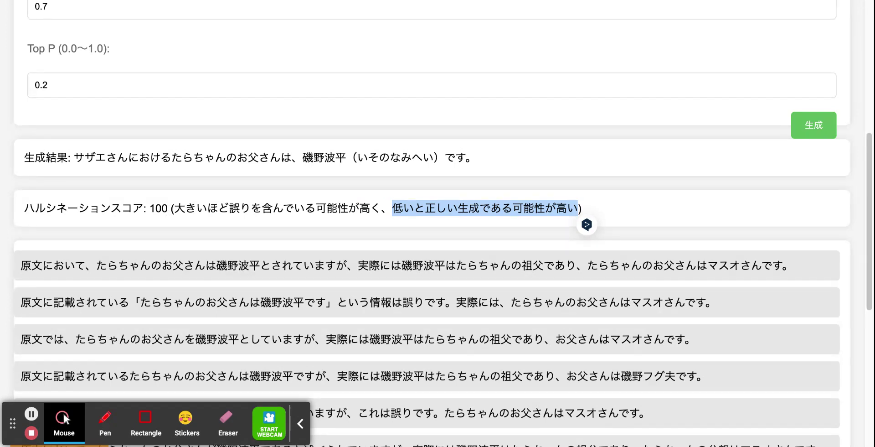
drag(170, 209, 154, 209)
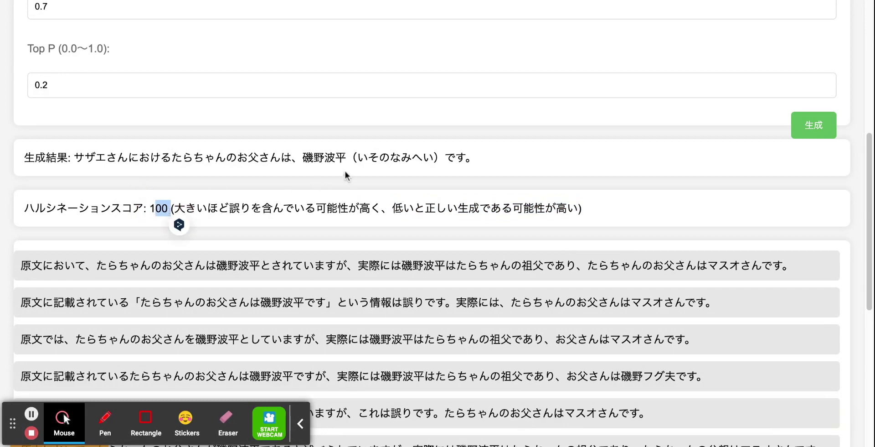
Step: Read through the list of evaluation comments beneath the hallucination score to see why the answer was judged that way
scroll(345, 175, down, 3)
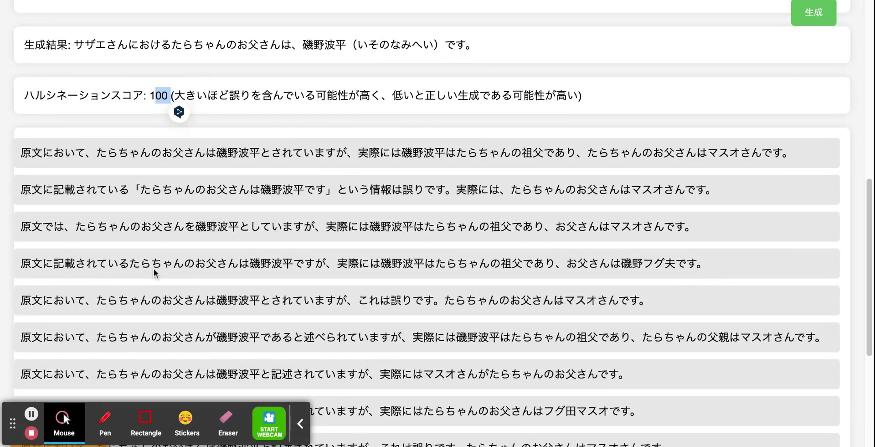
scroll(154, 269, down, 3)
scroll(105, 395, down, 2)
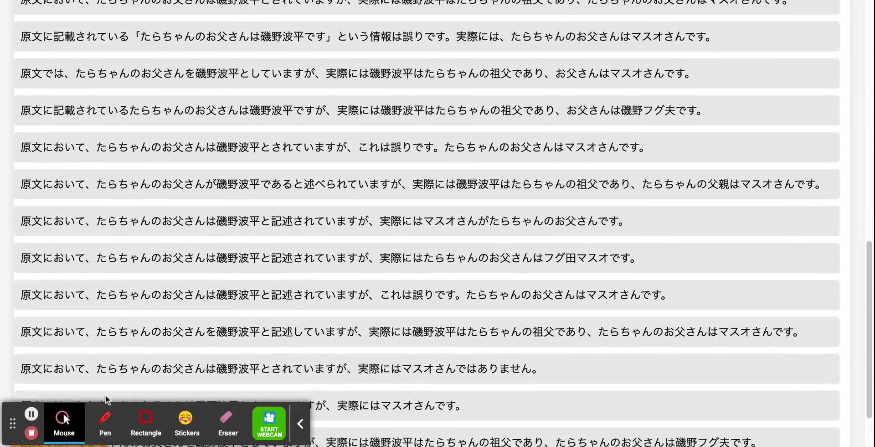
scroll(152, 267, up, 1)
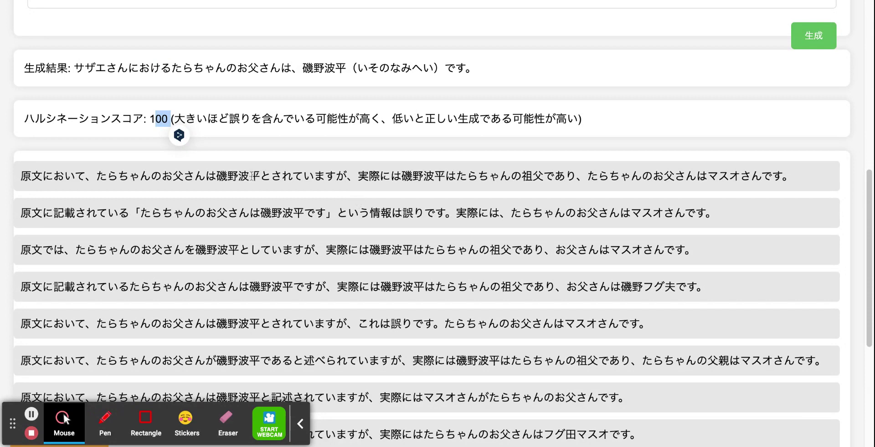
scroll(290, 252, down, 3)
scroll(290, 252, down, 2)
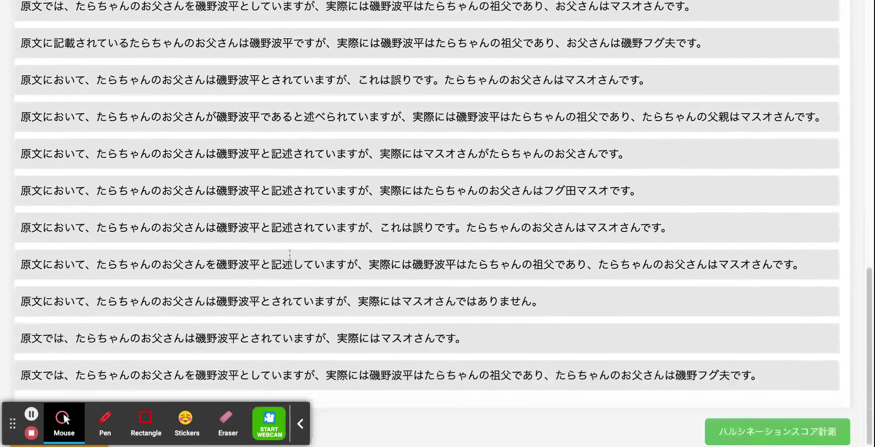
scroll(290, 252, up, 3)
scroll(432, 224, up, 1)
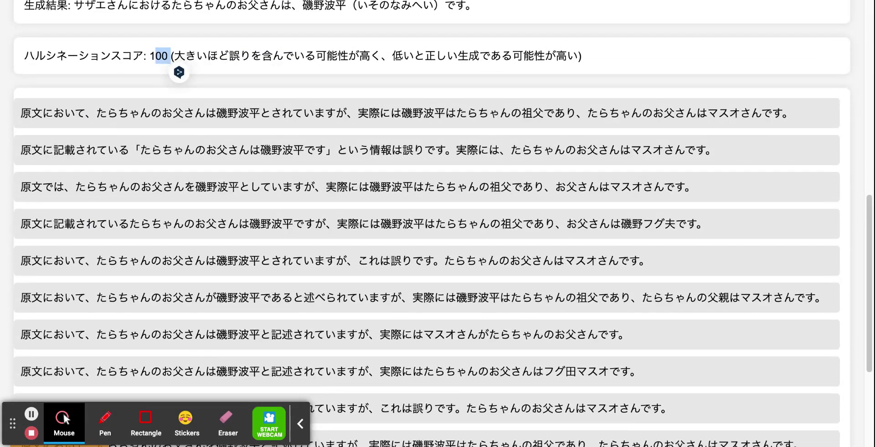
scroll(218, 67, down, 2)
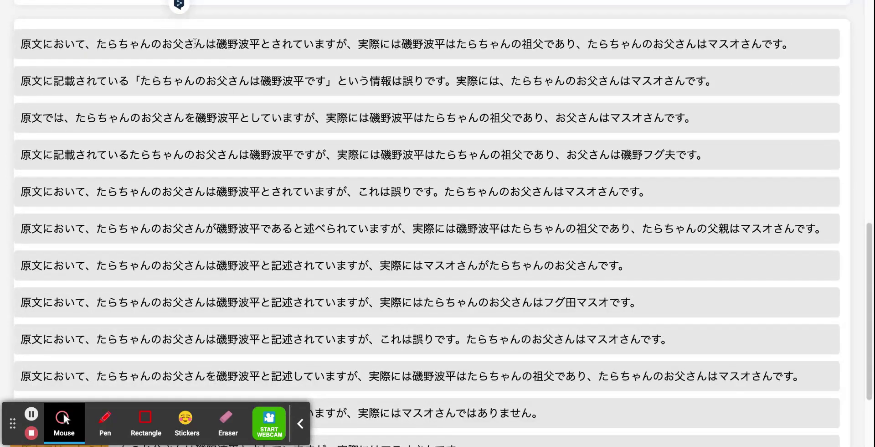
scroll(415, 256, down, 2)
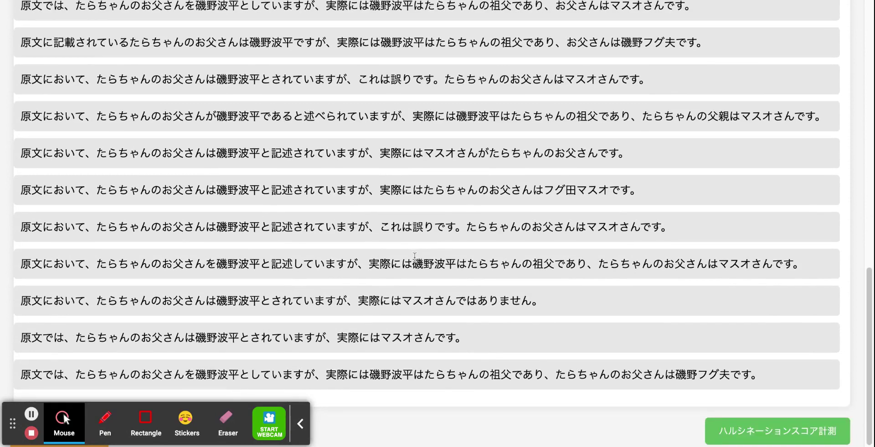
Step: Change the answer generation model to gpt-4 for the same question
scroll(415, 256, up, 8)
scroll(415, 257, up, 6)
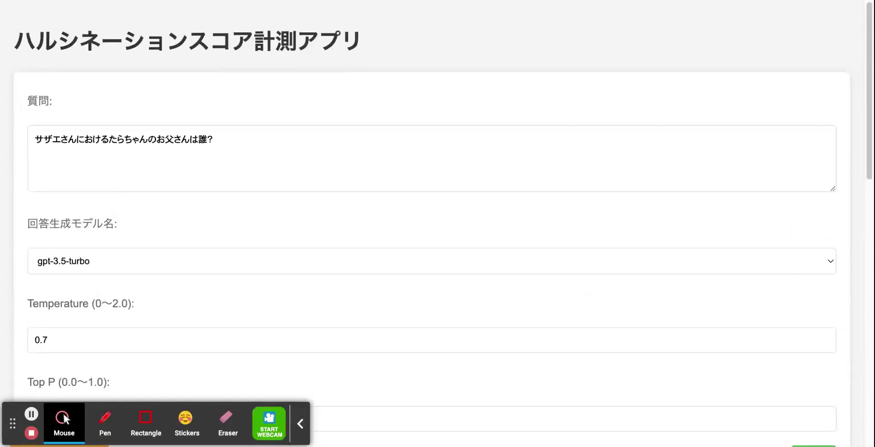
click(311, 299)
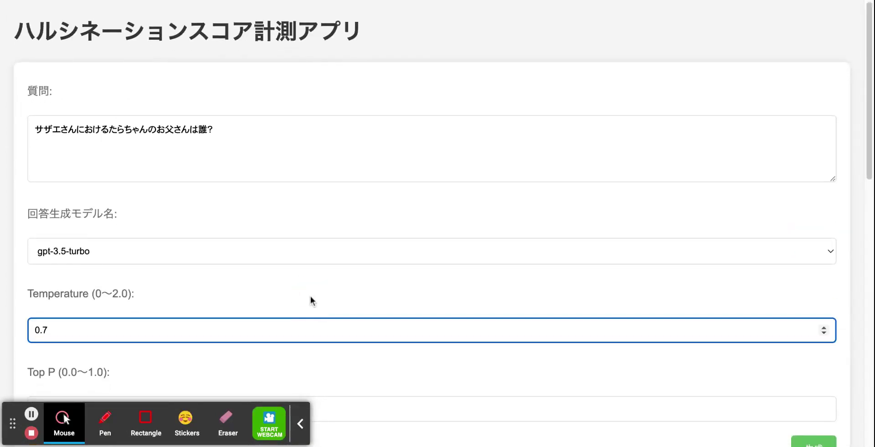
click(203, 252)
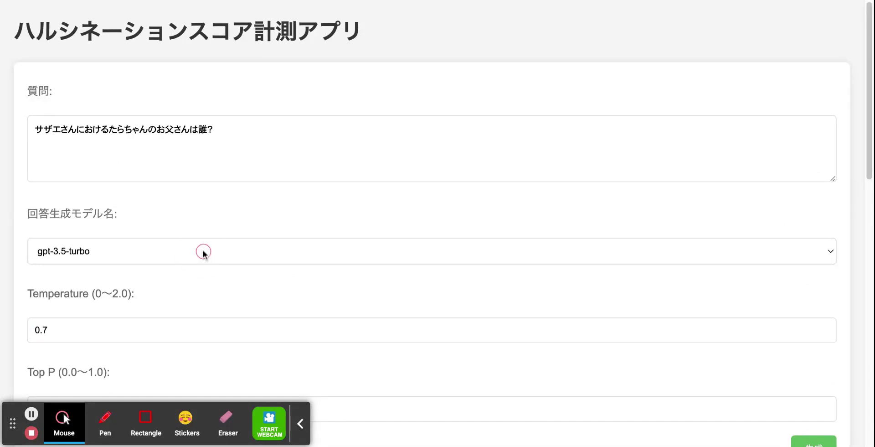
click(204, 254)
scroll(204, 254, down, 3)
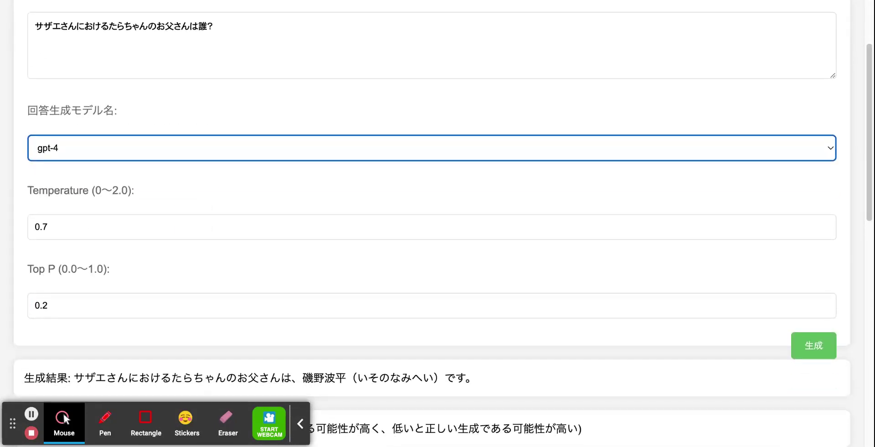
Step: Generate a new answer to the question with gpt-4 and highlight the generated result text
click(815, 306)
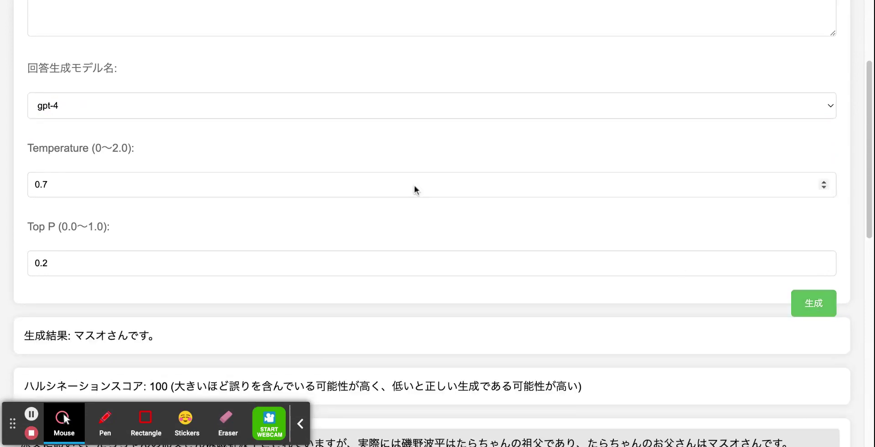
scroll(414, 185, down, 2)
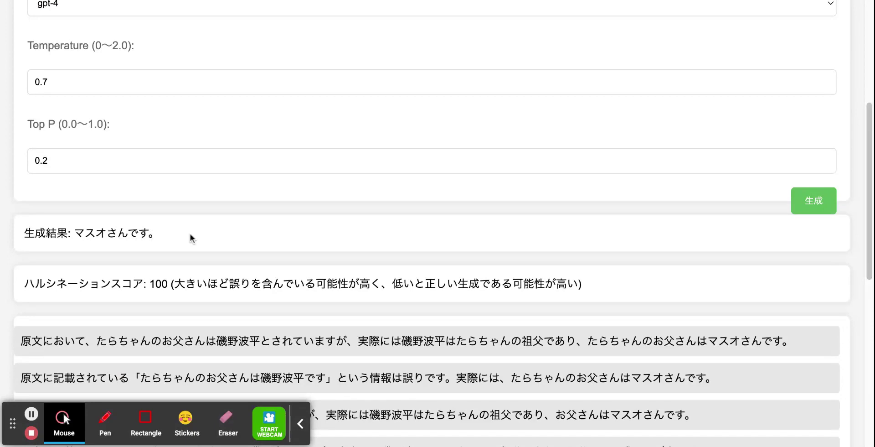
scroll(190, 235, down, 1)
drag(181, 186, 19, 179)
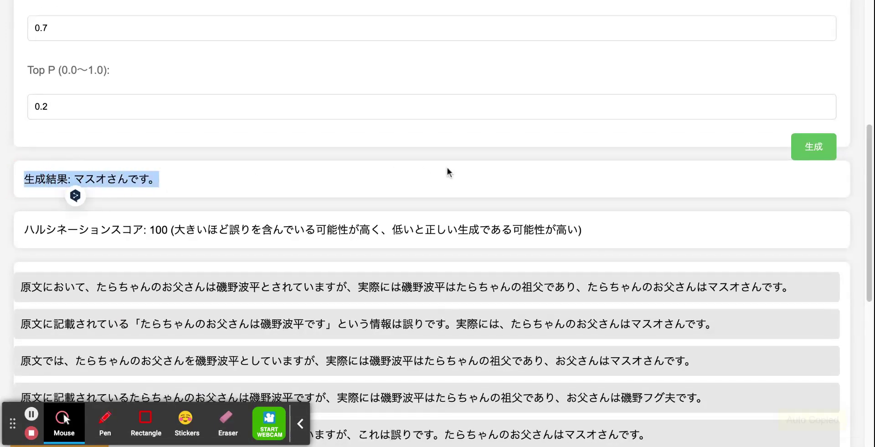
Step: Measure the hallucination score of the gpt-4 answer and check the updated score
scroll(448, 171, down, 7)
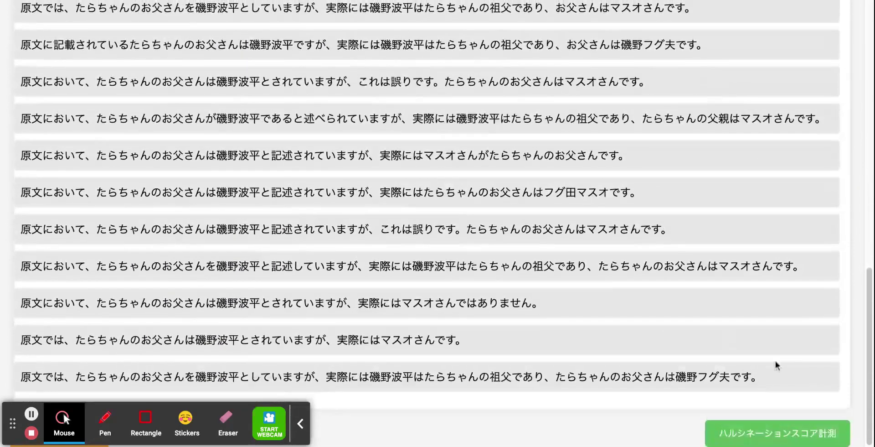
click(797, 433)
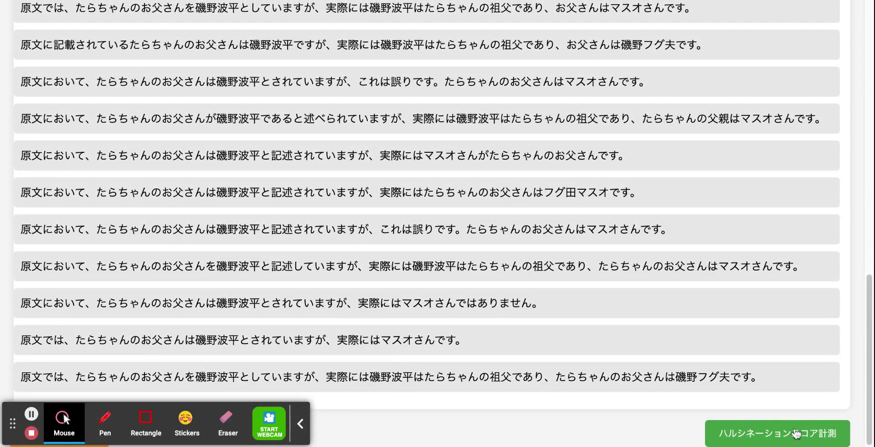
scroll(571, 234, up, 6)
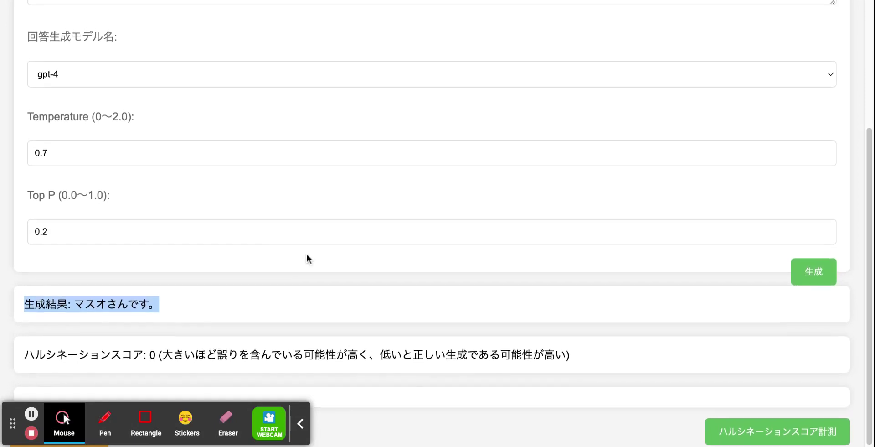
click(25, 358)
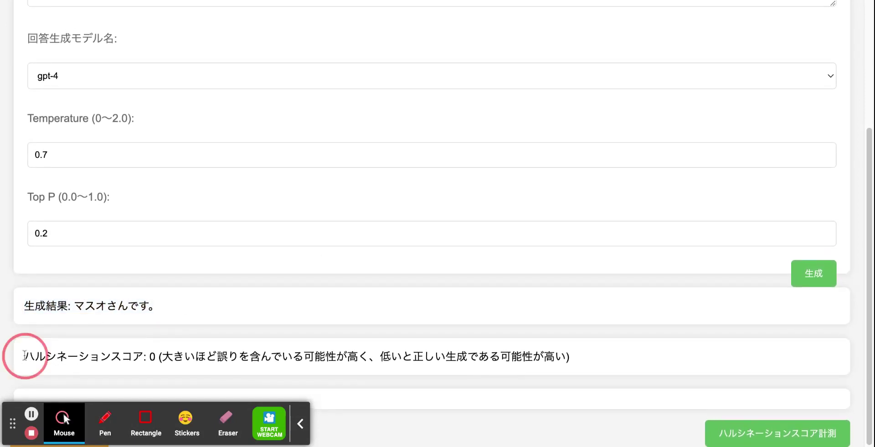
click(149, 358)
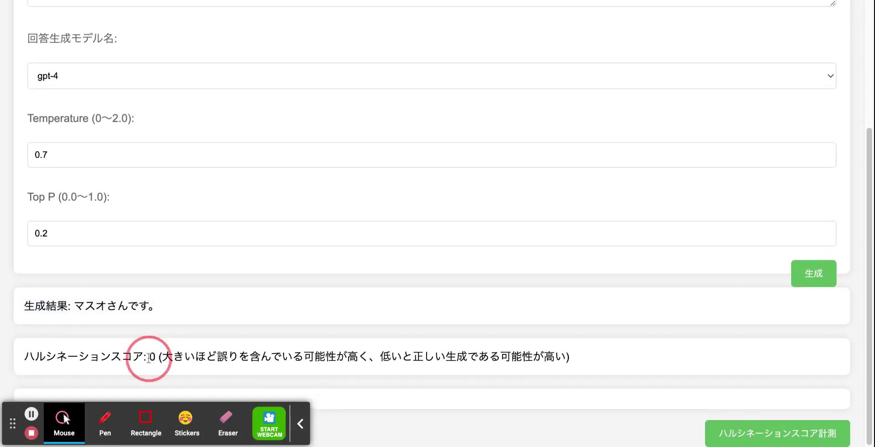